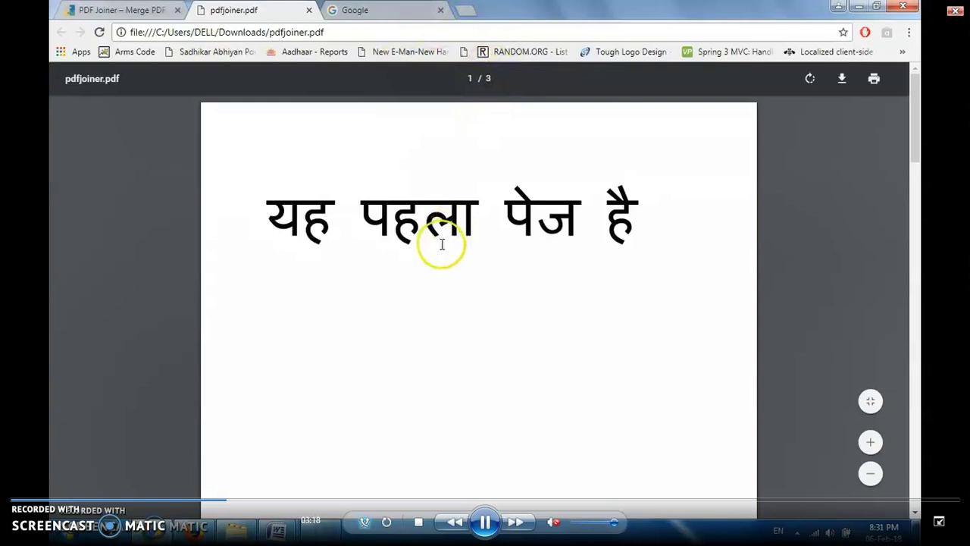
- Scroll through pdfjoiner.pdf to confirm the merged document has all three pages
scroll(442, 244, down, 18)
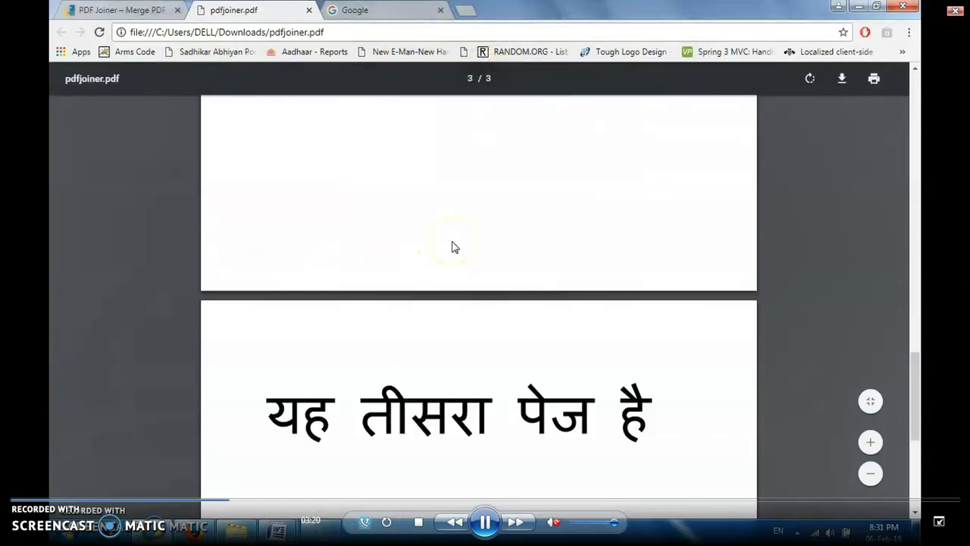
scroll(453, 247, down, 2)
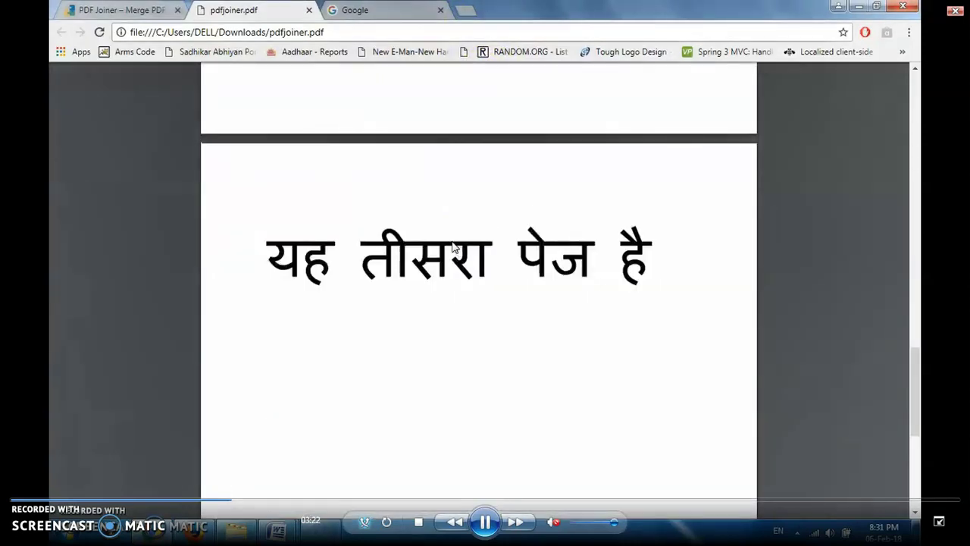
scroll(453, 246, up, 2)
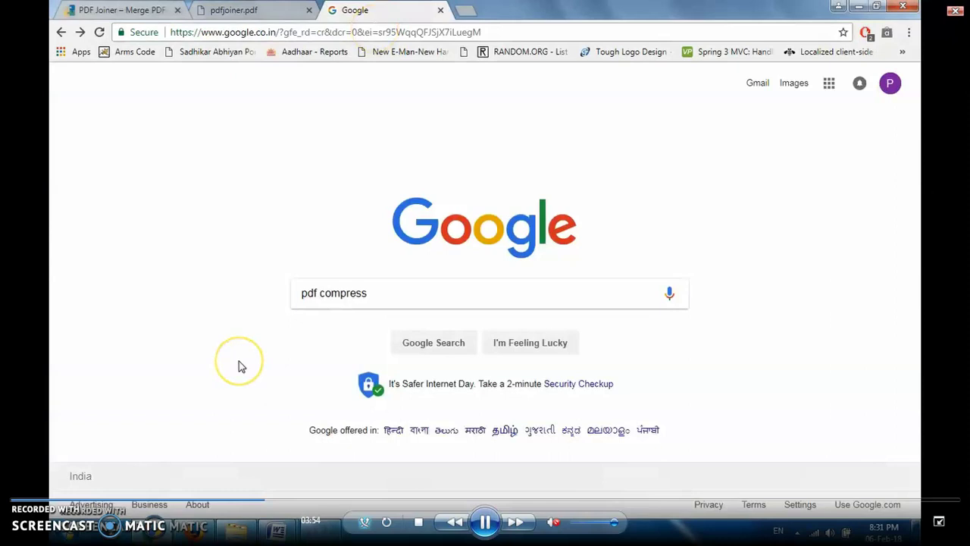
click(485, 522)
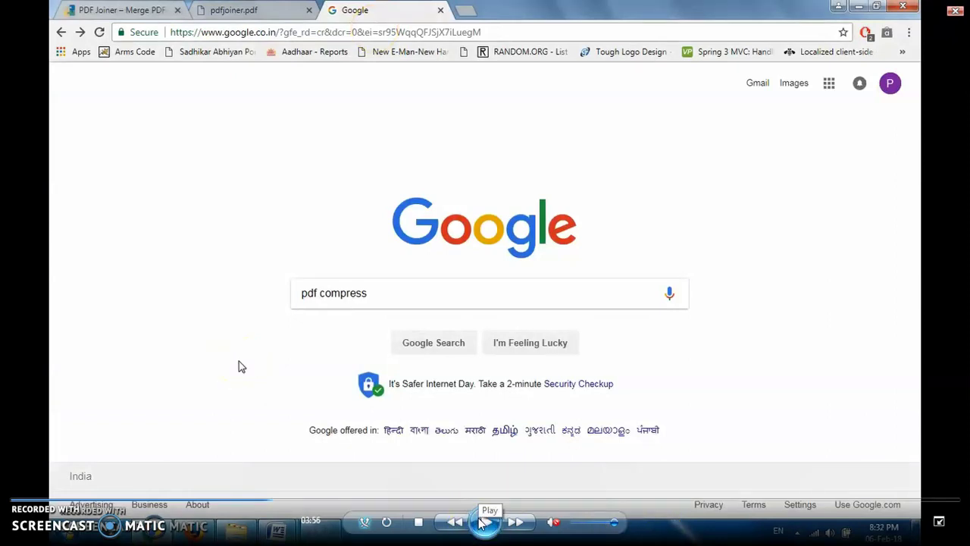
click(485, 522)
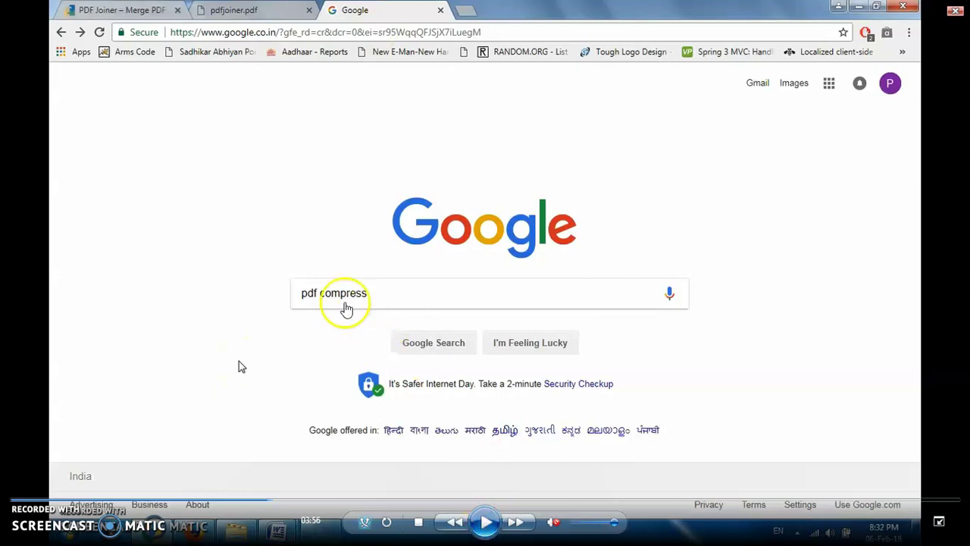
click(485, 522)
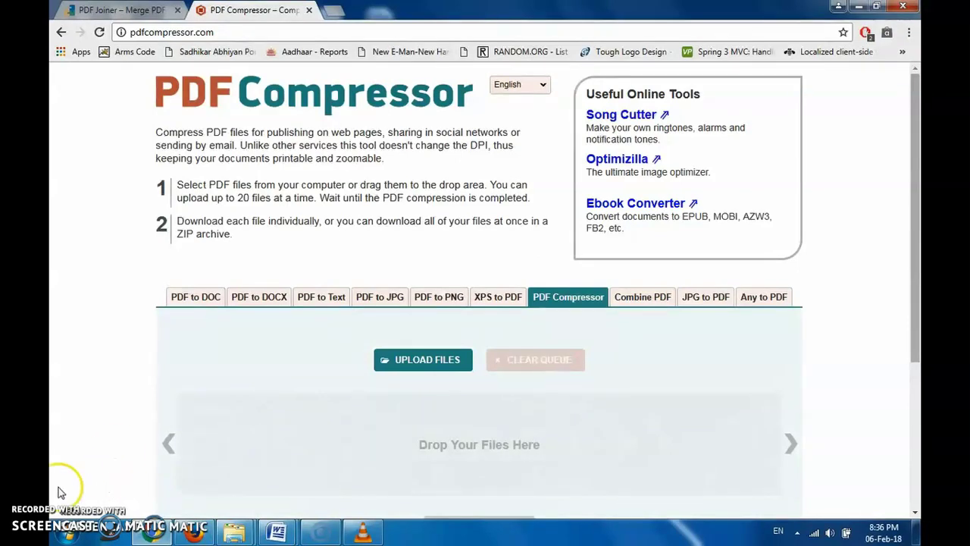
- Switch to the Firefox eOffice login page and log in to the demo site
mouse_move(189, 535)
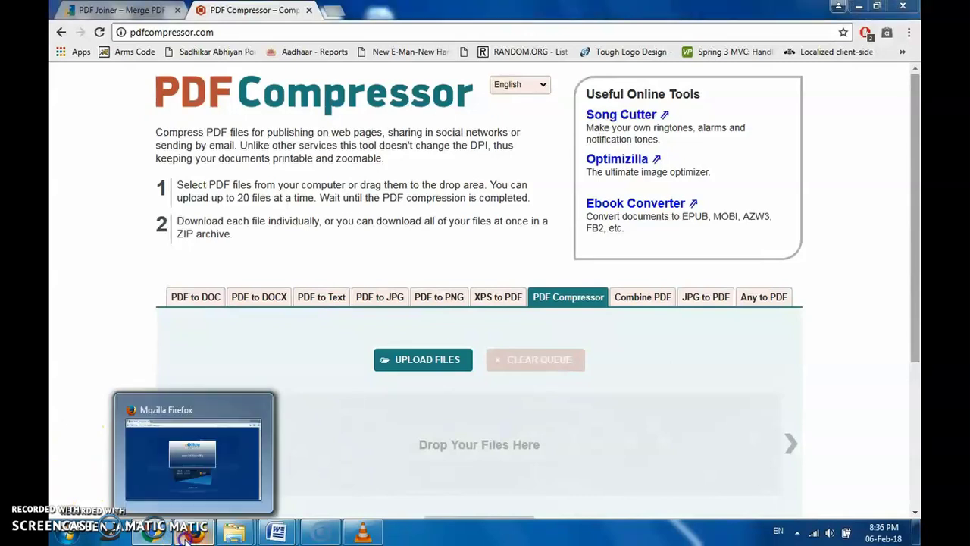
click(242, 424)
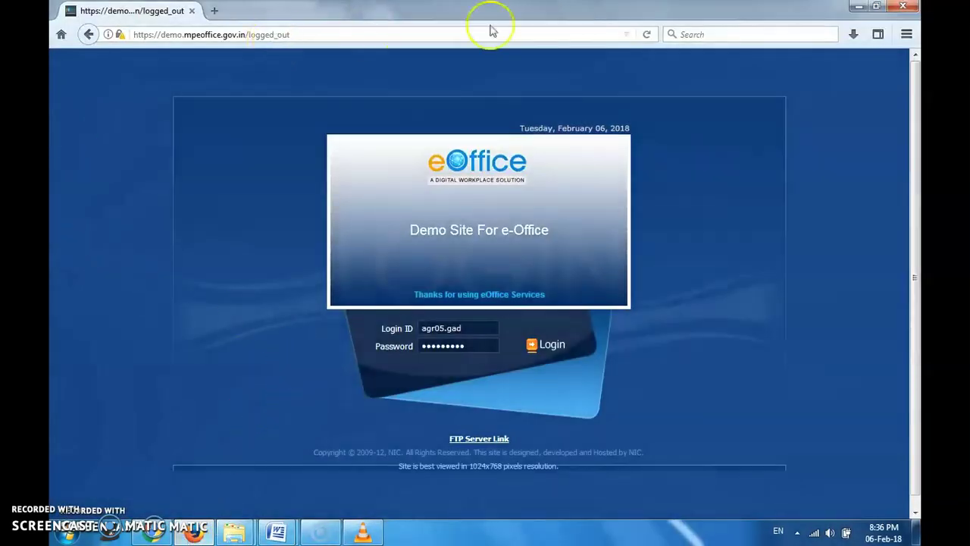
click(549, 347)
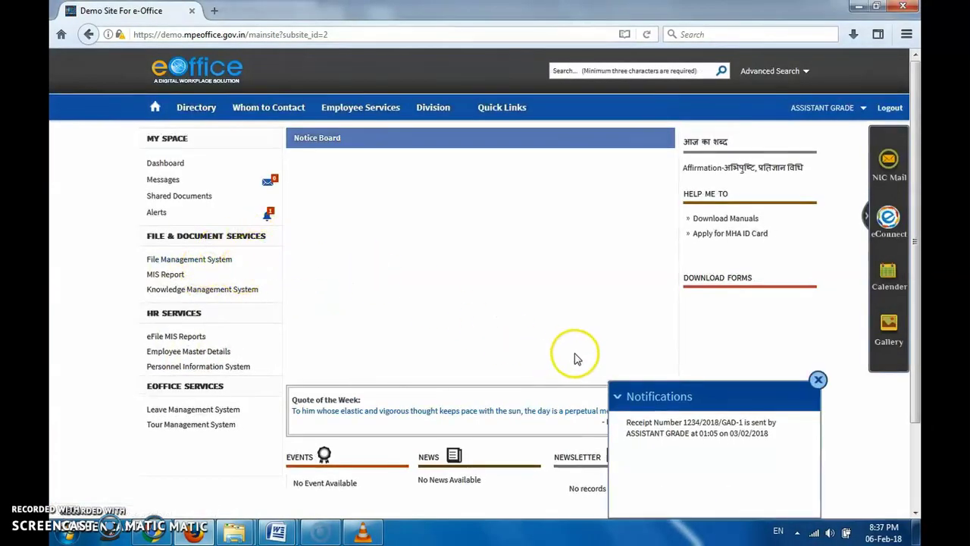
click(667, 397)
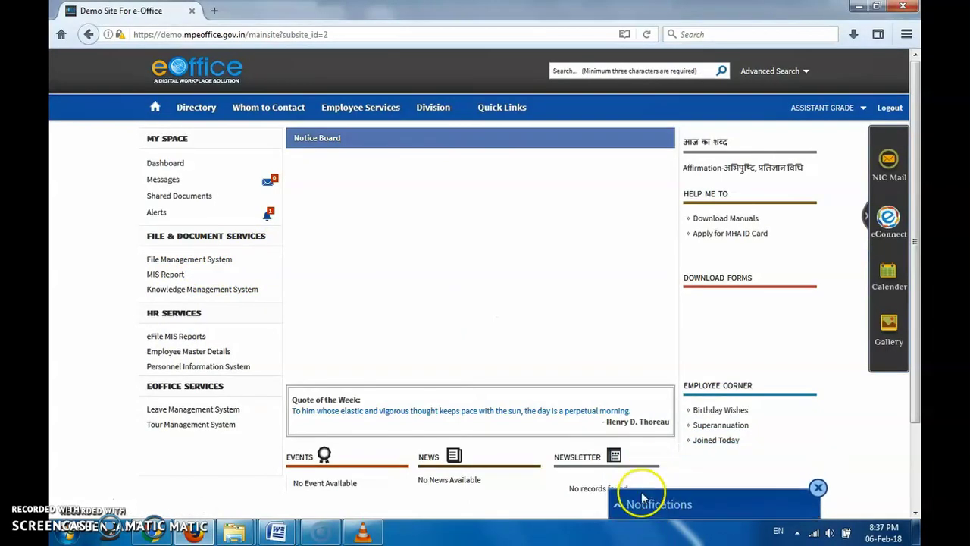
click(642, 505)
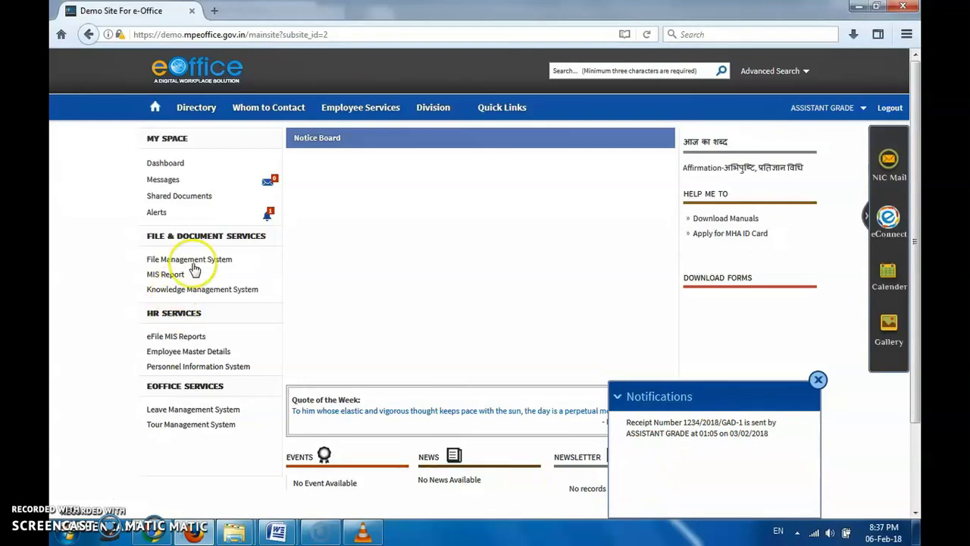
- Open File Management System, decline once, then reopen it and end the other session
click(222, 260)
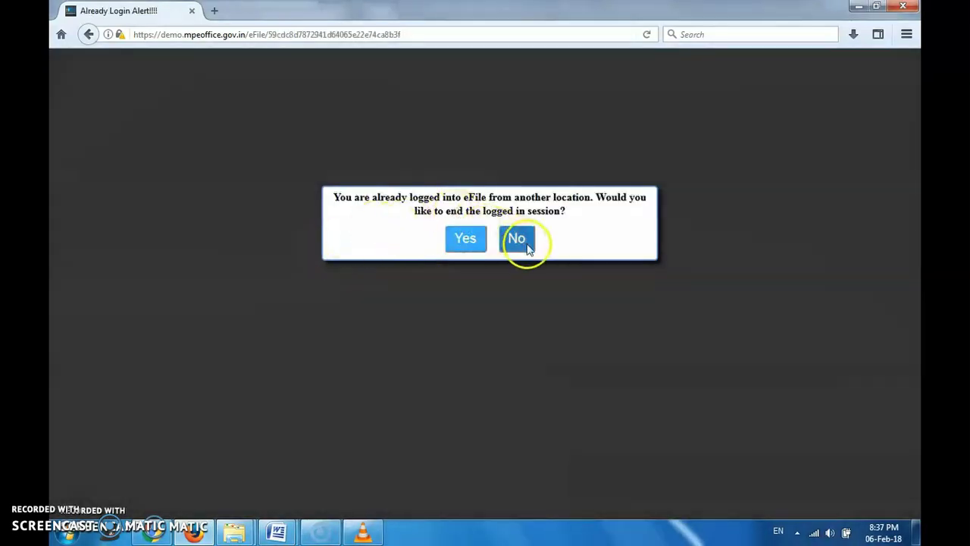
click(528, 248)
click(473, 241)
click(517, 238)
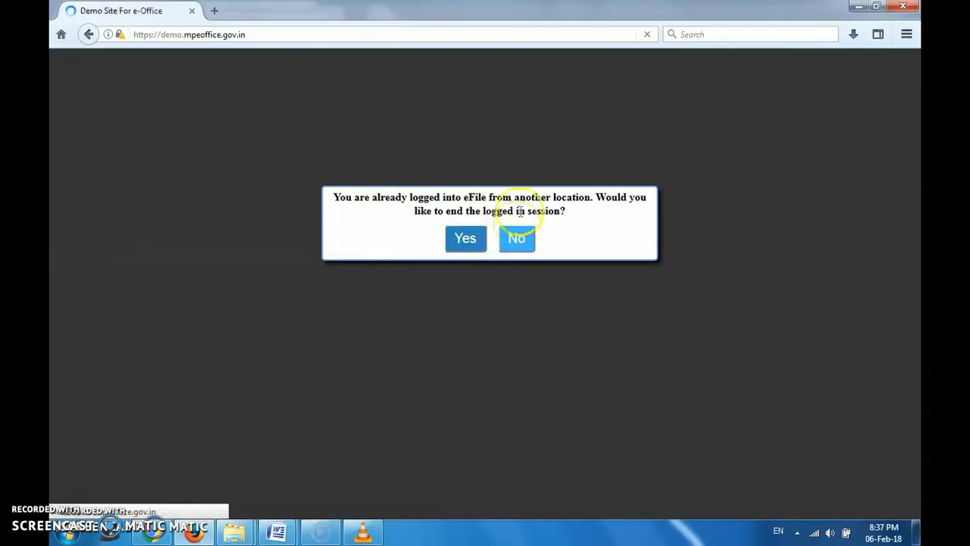
click(500, 248)
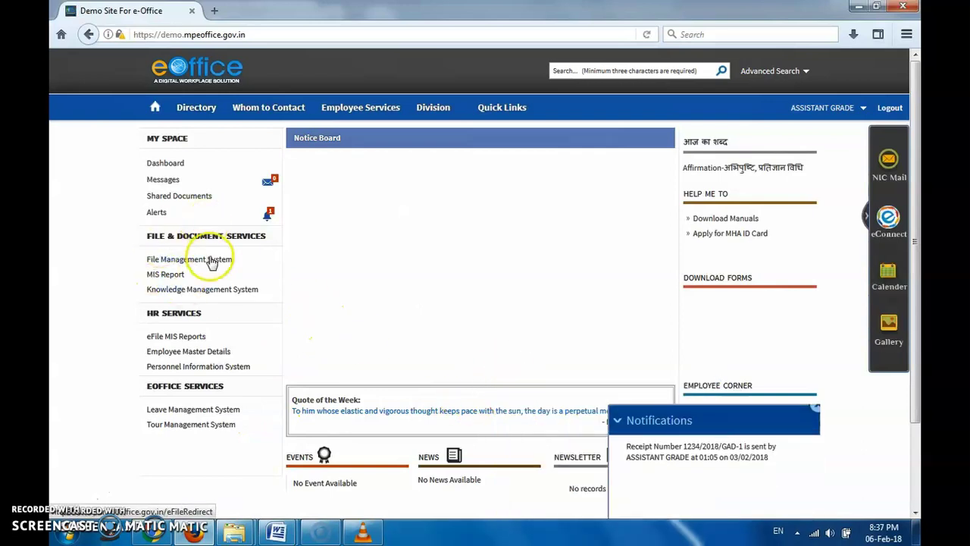
click(210, 259)
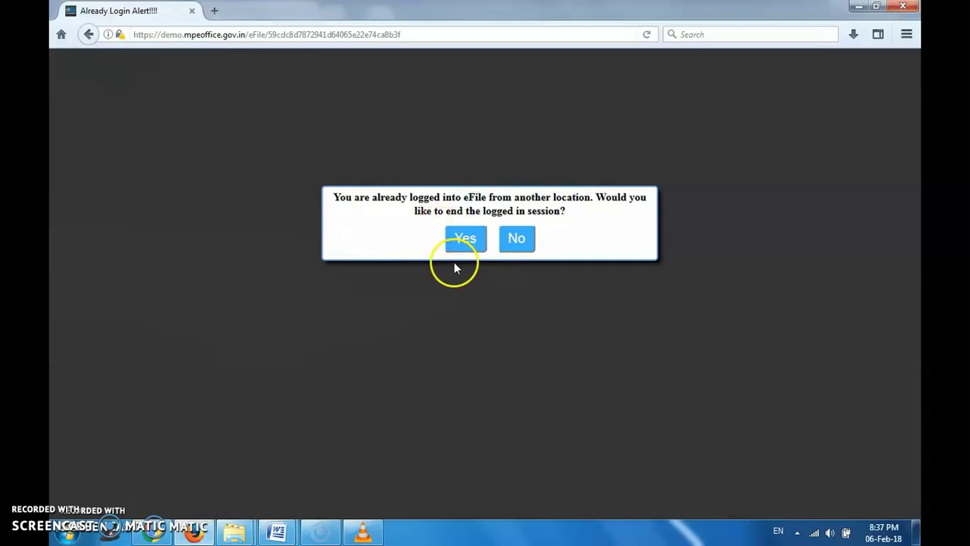
click(464, 239)
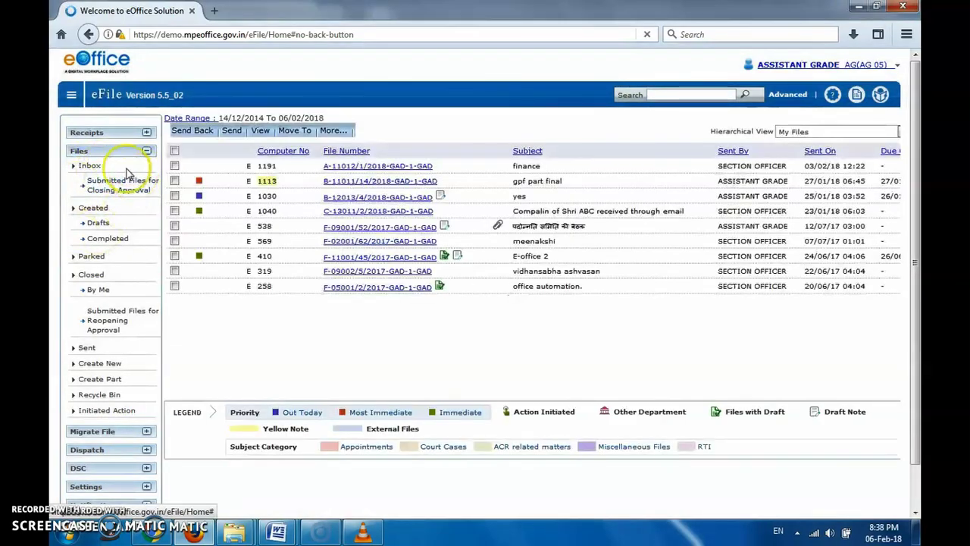
- Expand and collapse the Receipts sidebar section, then move Firefox beside VLC on the taskbar
click(119, 135)
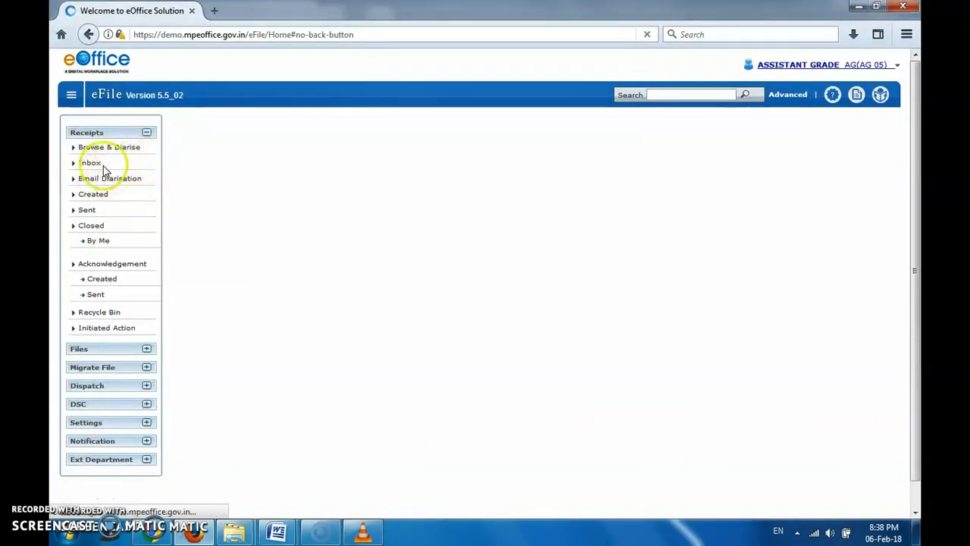
click(107, 133)
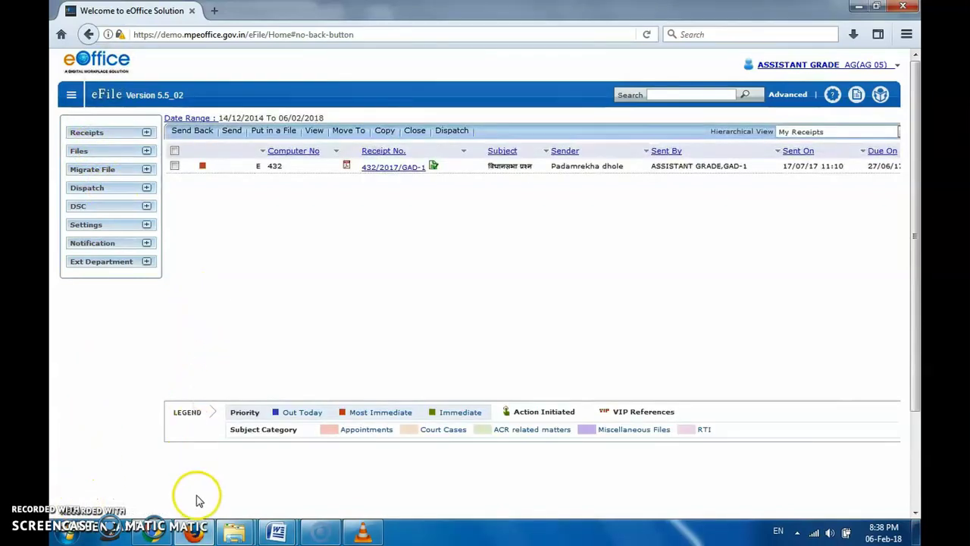
click(192, 534)
drag(191, 536, 330, 529)
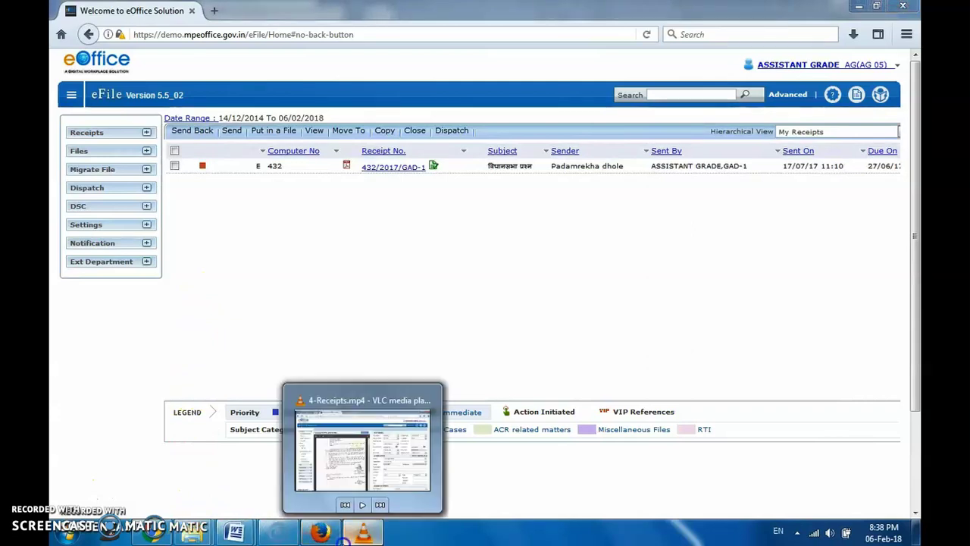
- Bring up the 4-Receipts.mp4 tutorial in VLC and play it full screen
click(347, 534)
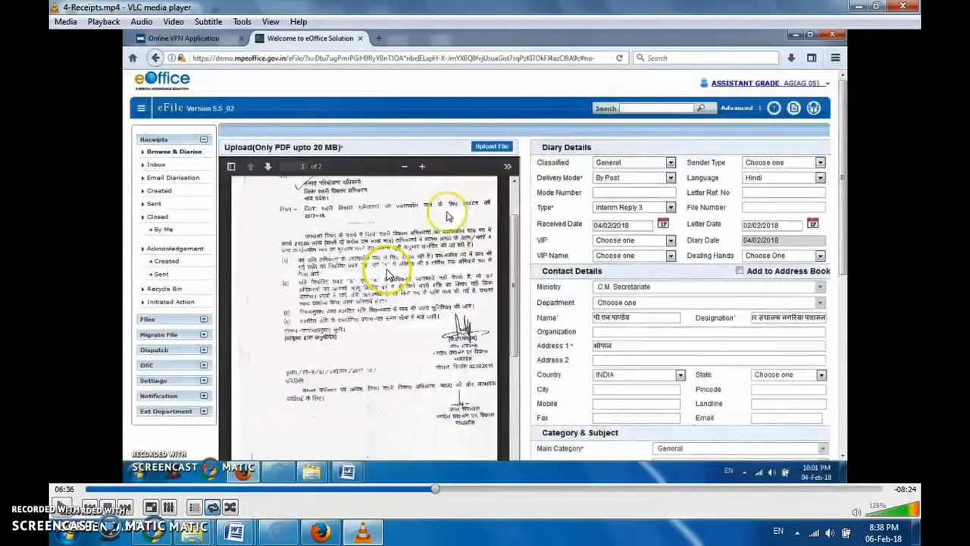
double_click(387, 274)
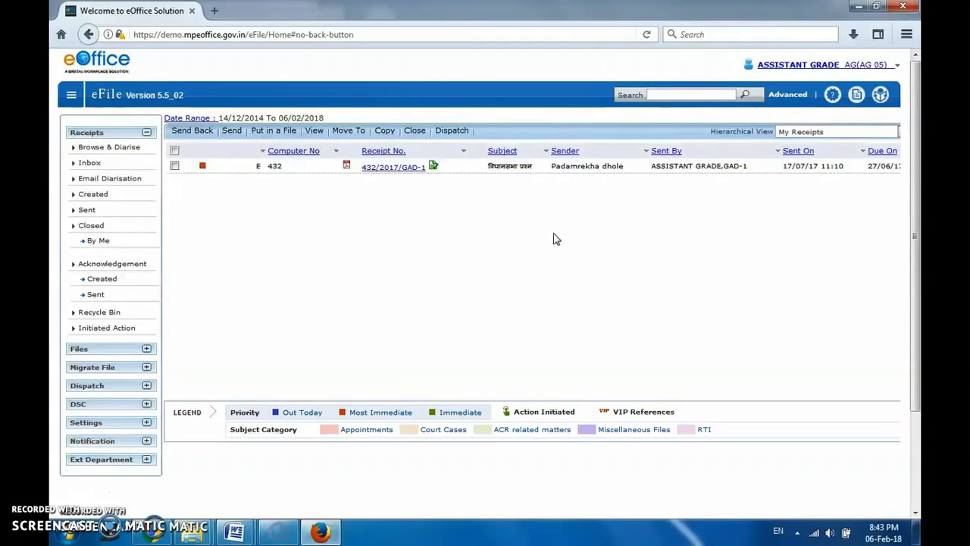
mouse_move(465, 210)
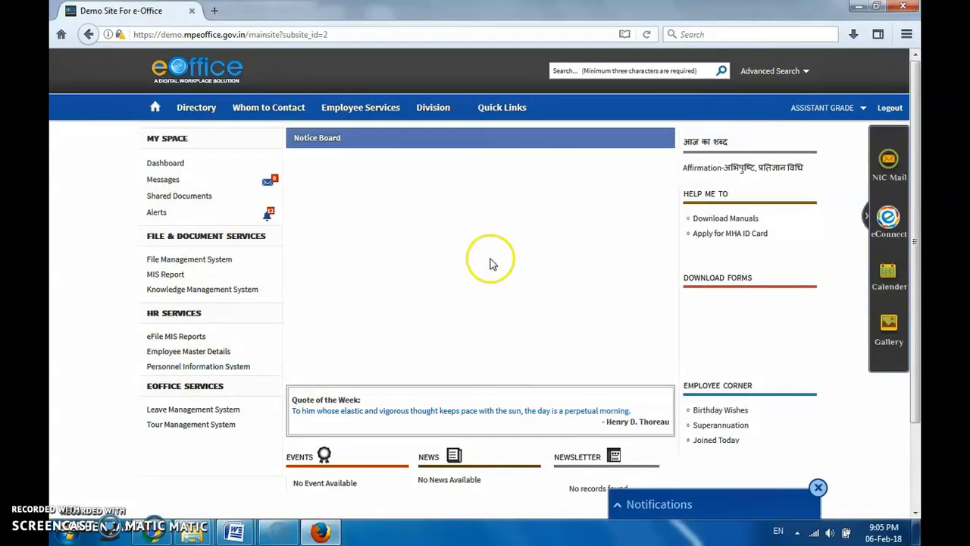
- Expand the notifications list and open the alert for file F-08001/3/2018-GAD-1-GAD
click(670, 504)
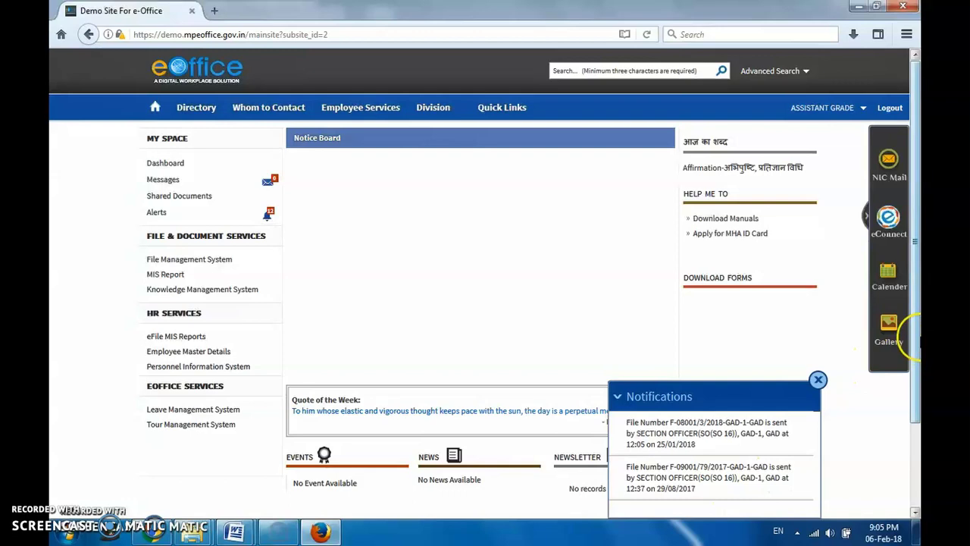
drag(916, 364, 916, 447)
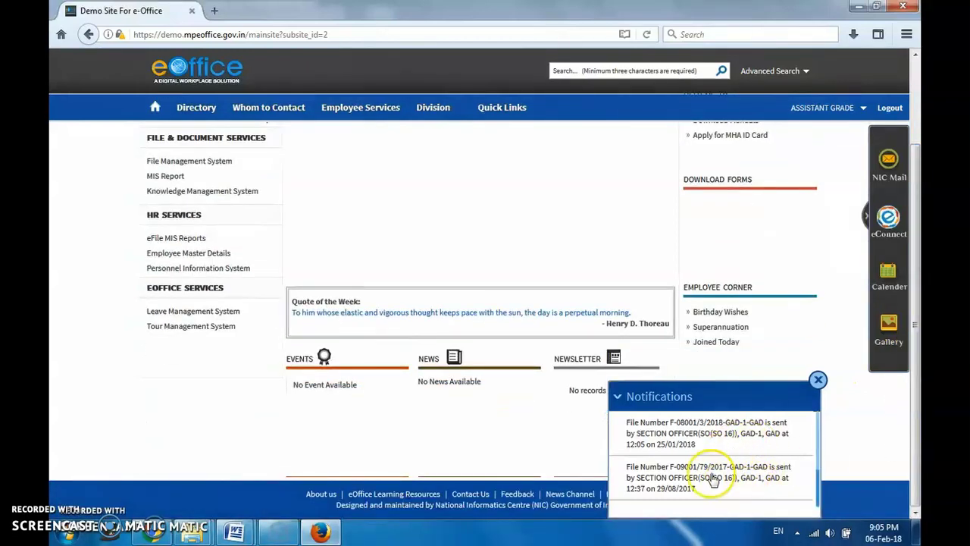
click(726, 437)
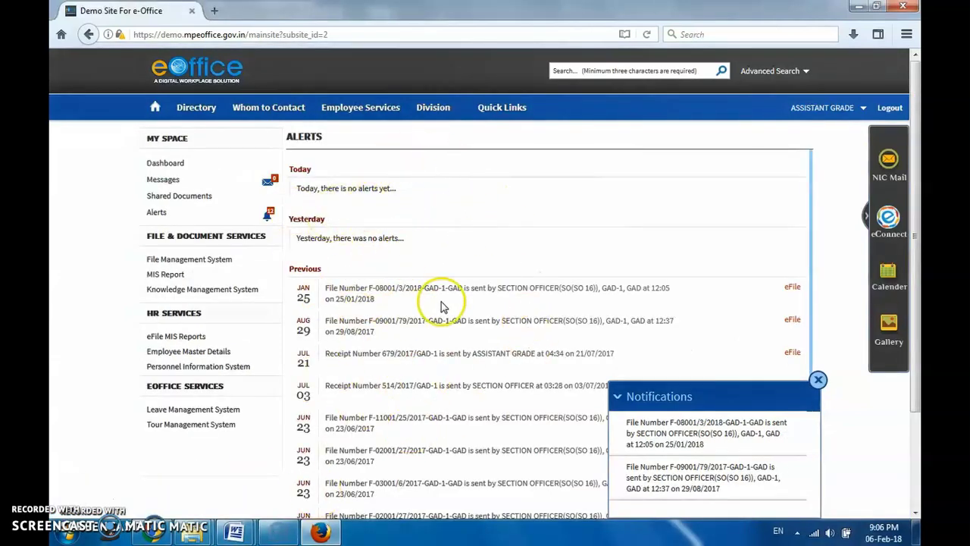
- Scroll up and down the Alerts page to review the previous alerts
scroll(445, 305, down, 1)
scroll(425, 280, up, 1)
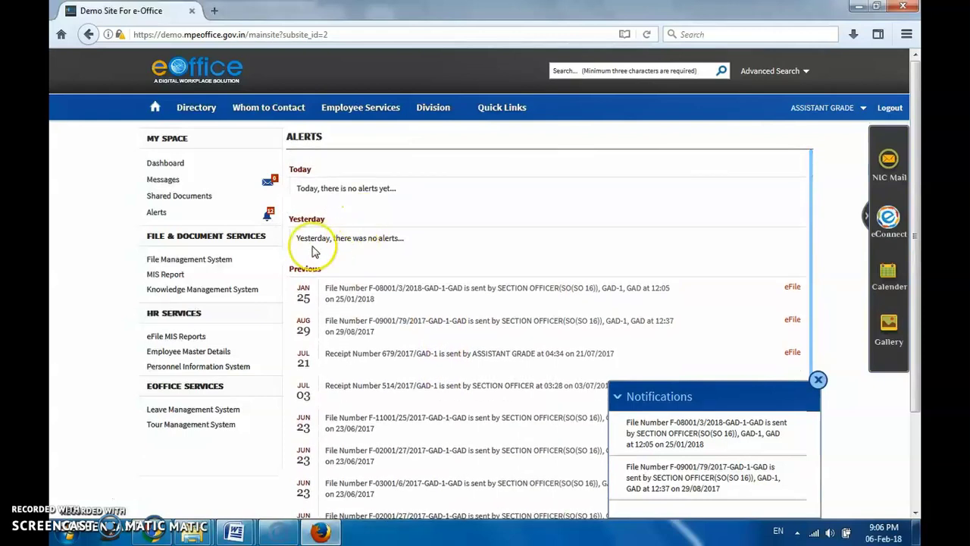
scroll(341, 255, down, 8)
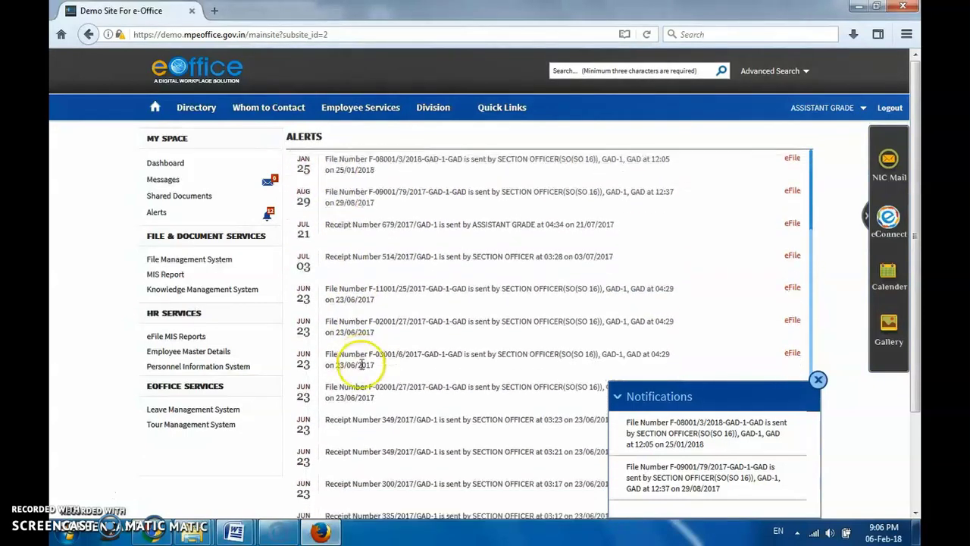
scroll(361, 369, down, 5)
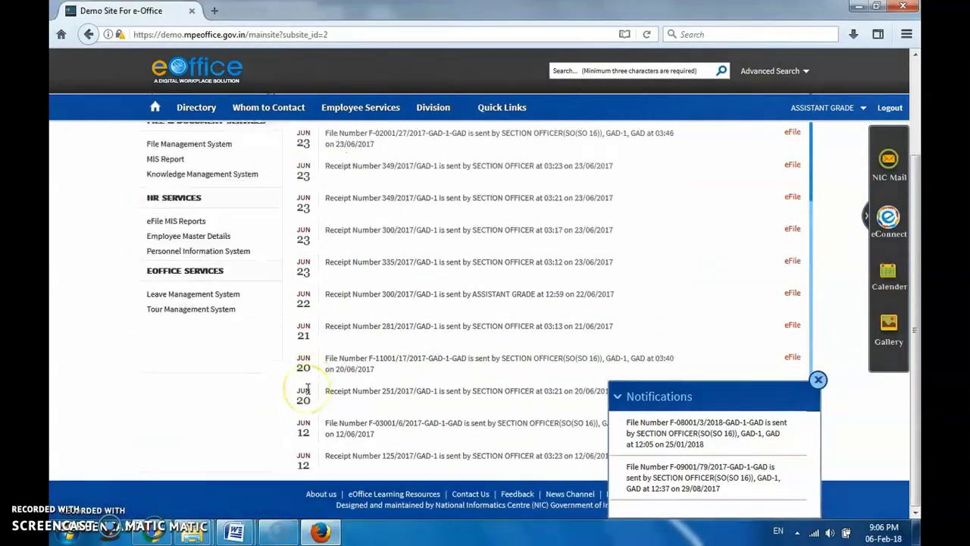
scroll(308, 389, up, 5)
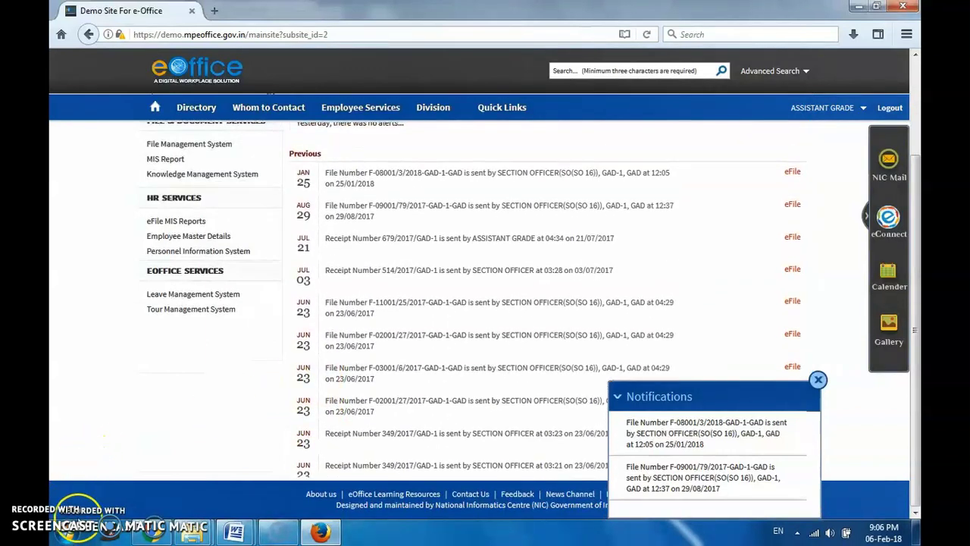
scroll(83, 455, up, 3)
scroll(311, 292, down, 6)
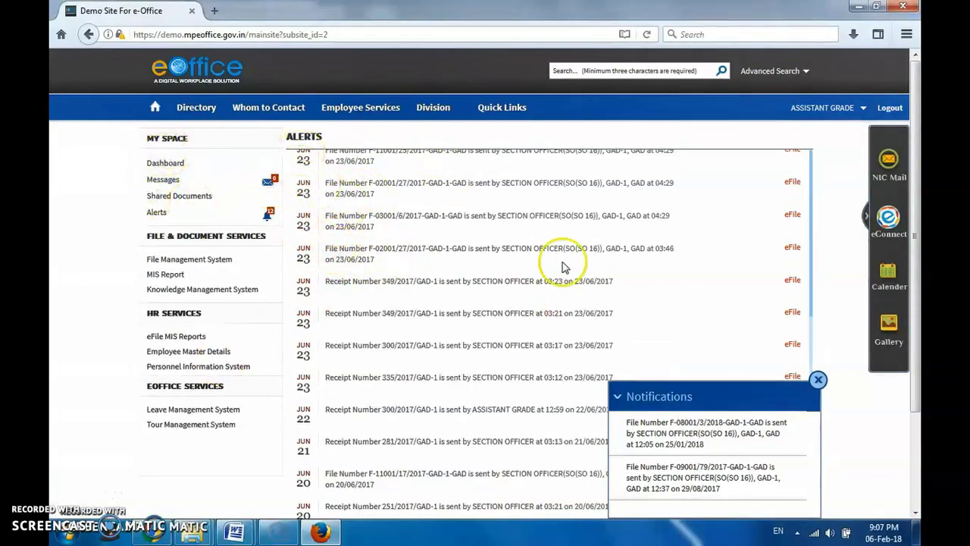
scroll(625, 265, up, 5)
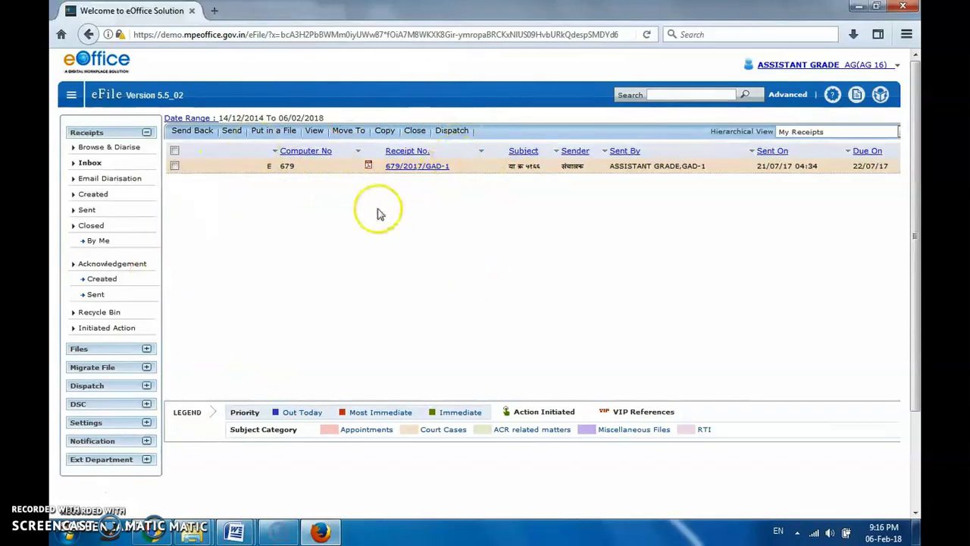
- Open receipt 679/2017/GAD-1 and tick file A-21021/1/2018-GAD-1-GAD, the attendance report
click(423, 172)
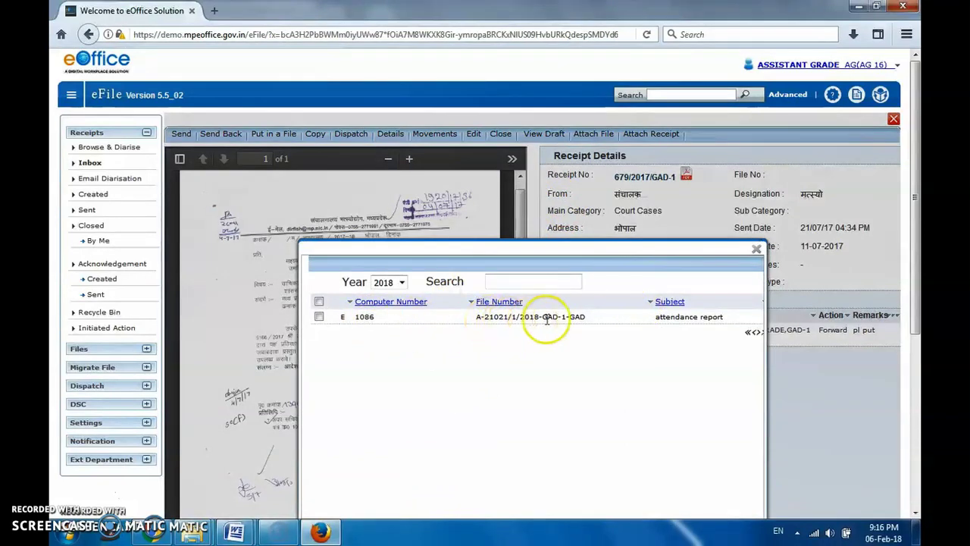
drag(546, 318, 479, 316)
click(465, 341)
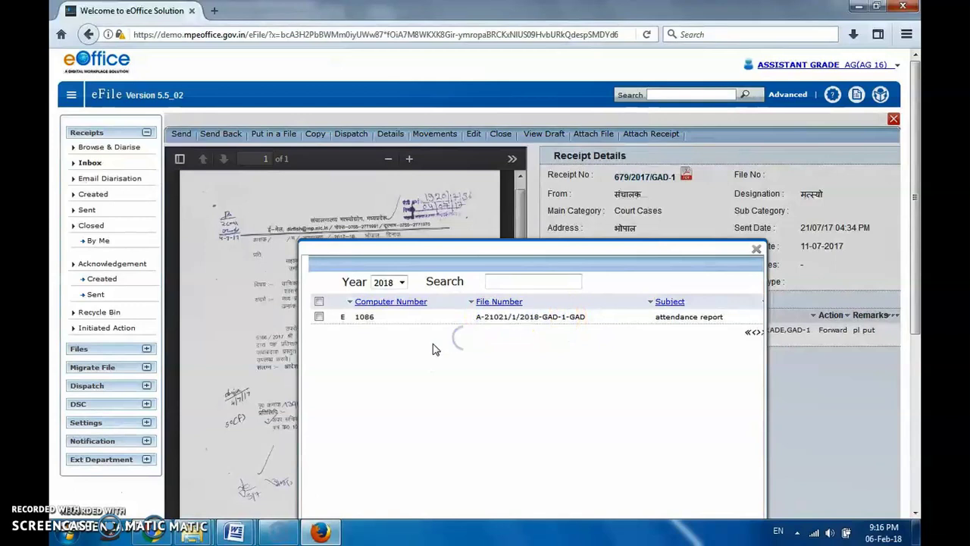
scroll(434, 347, down, 4)
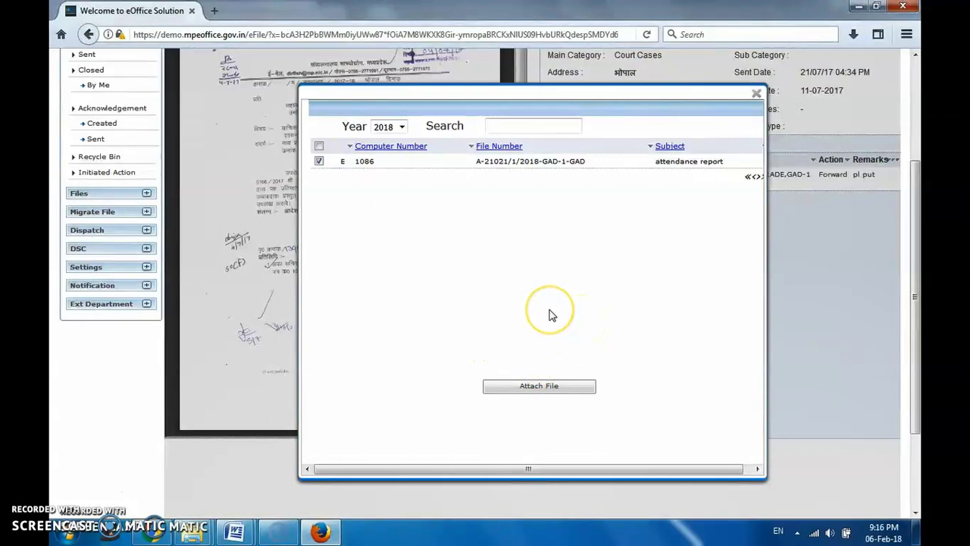
- Attach file A-21021/1/2018-GAD-1-GAD to the receipt with remark 'It is related file and testing'
click(536, 389)
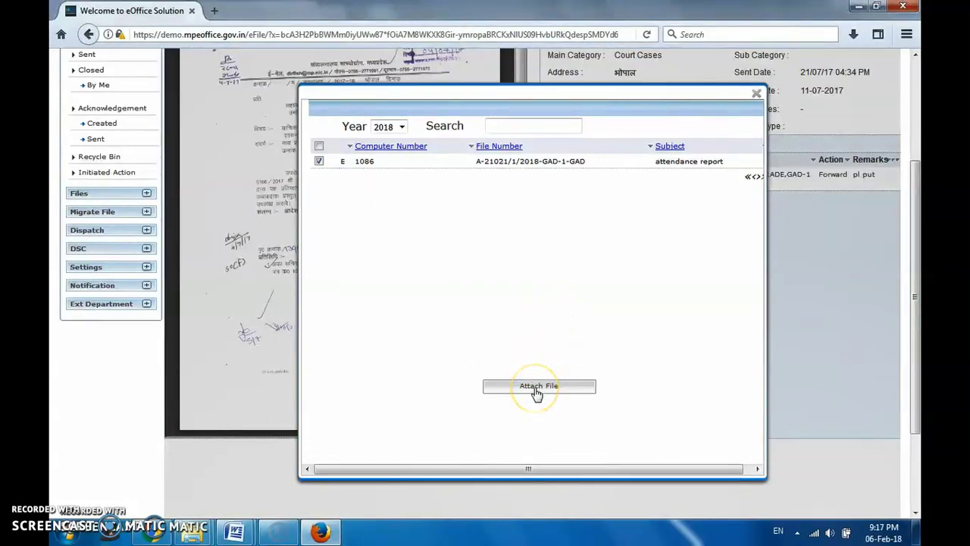
click(536, 390)
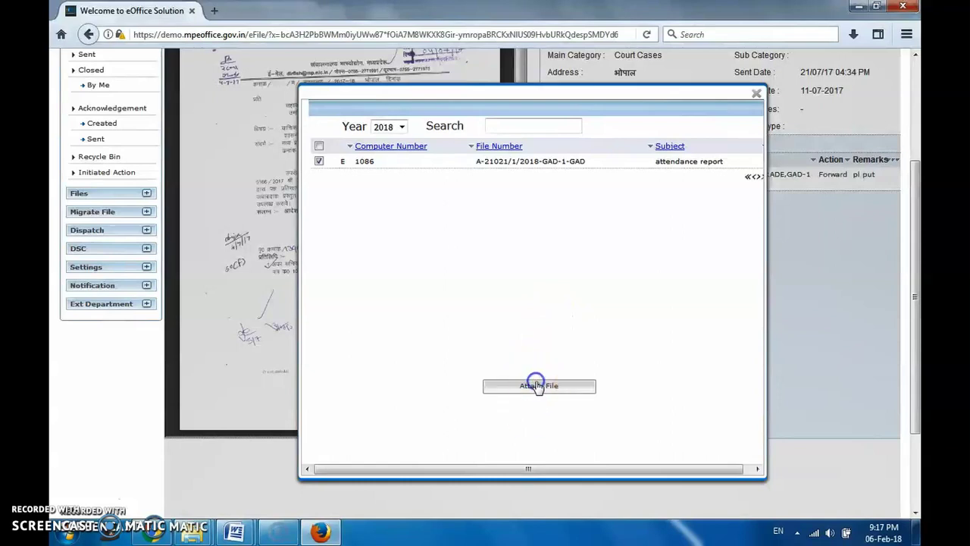
scroll(520, 136, up, 3)
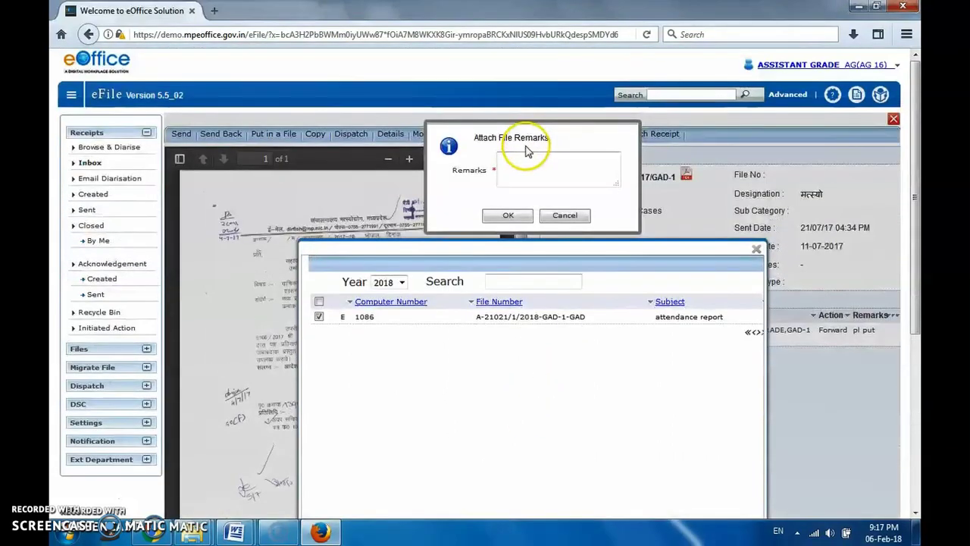
click(529, 177)
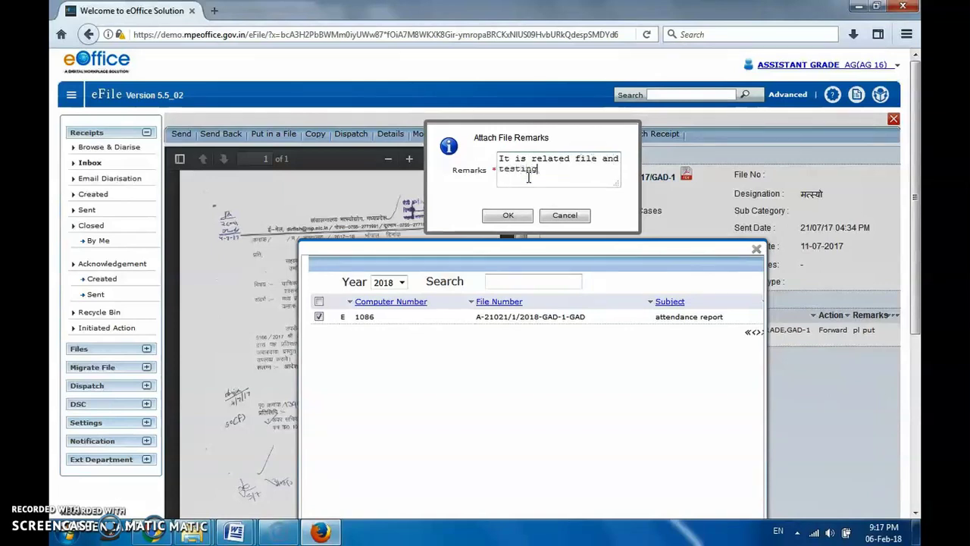
click(508, 216)
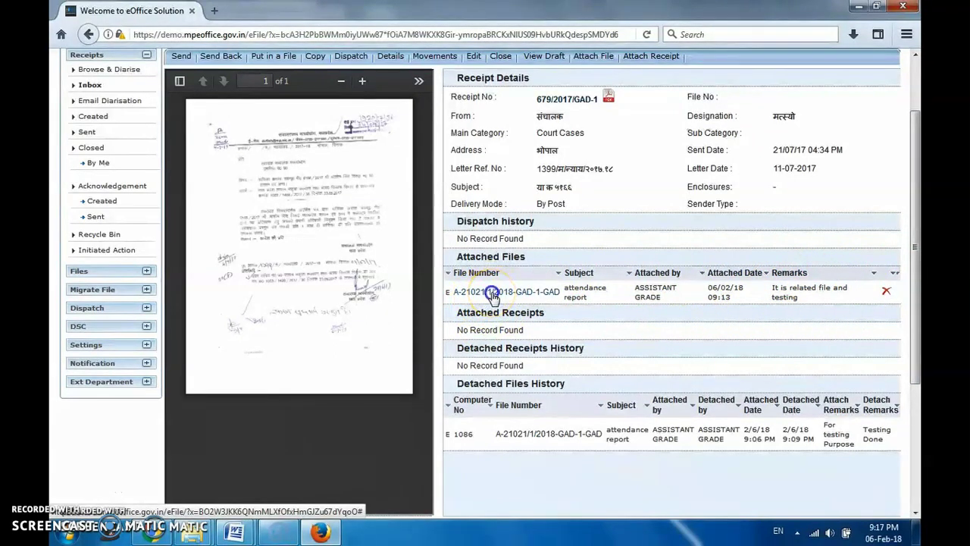
- Open the attached file link A-21021/1/2018-GAD-1-GAD in a separate popup window
click(492, 294)
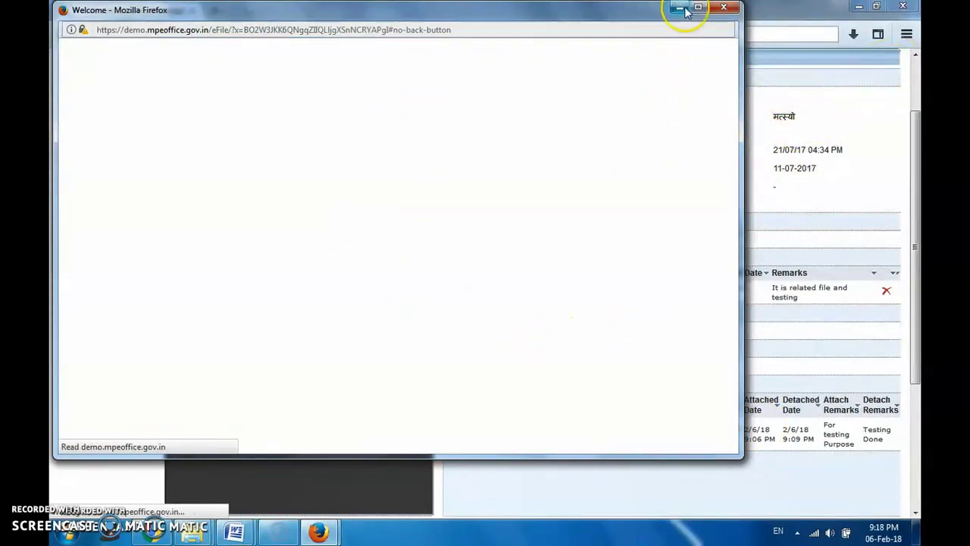
- Close the blank popup and turn off 'Block pop-up windows' in Firefox Options > Content, returning to the receipt
click(724, 7)
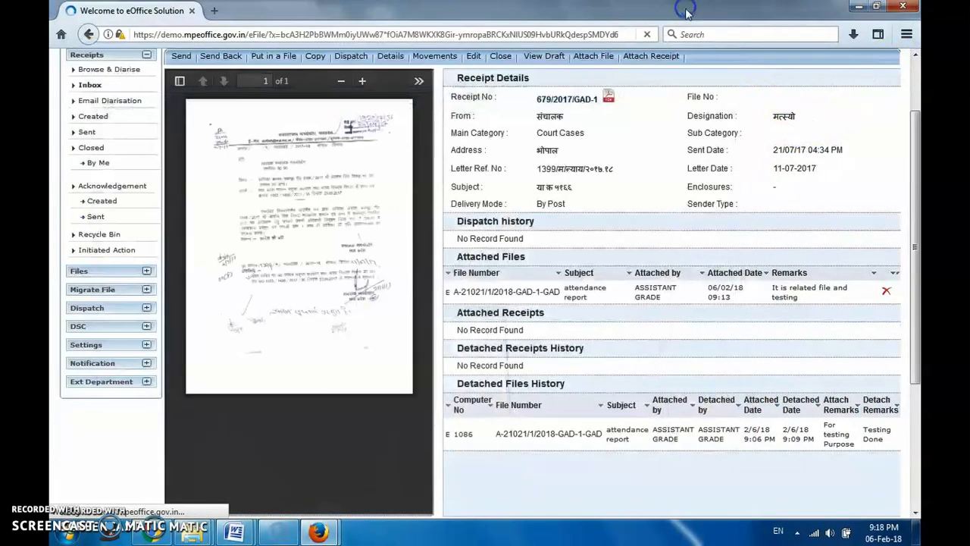
click(908, 35)
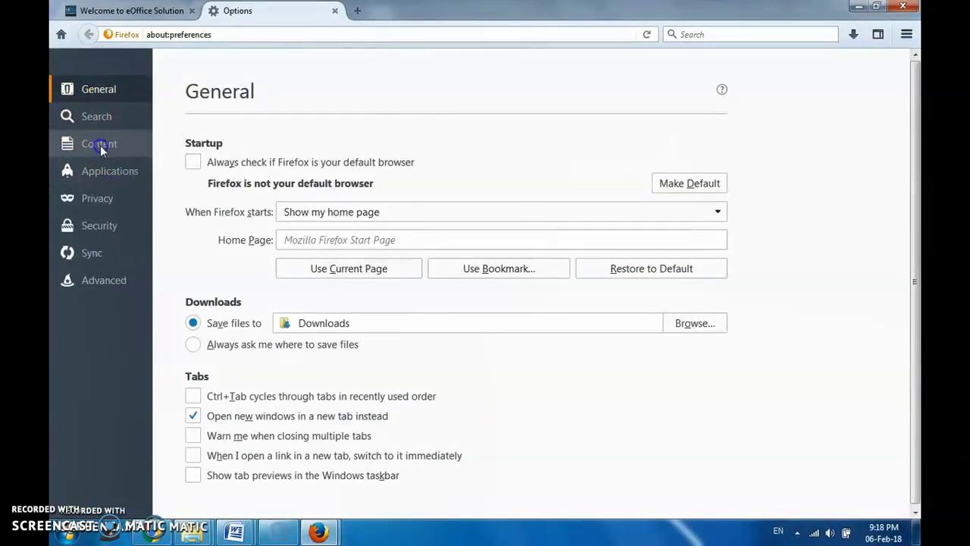
click(99, 143)
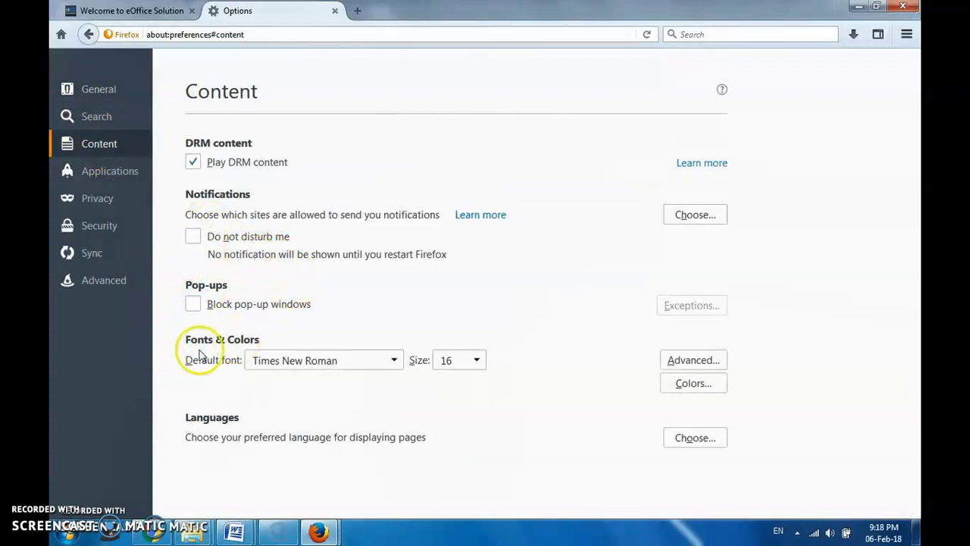
click(194, 304)
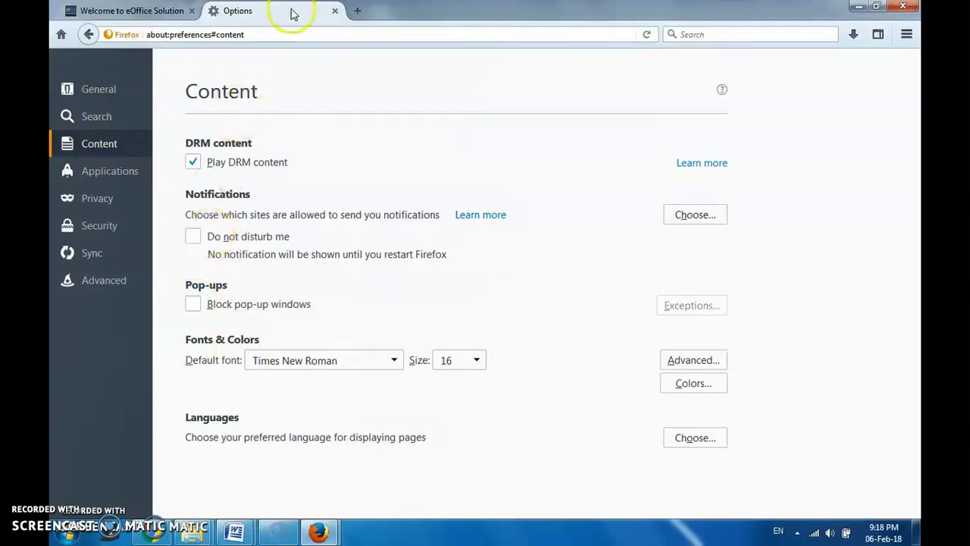
click(335, 11)
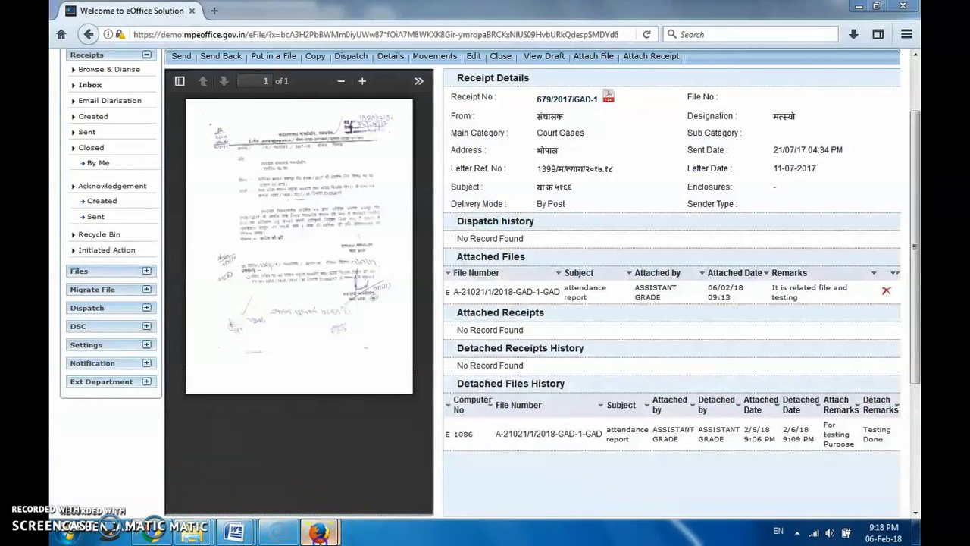
mouse_move(323, 531)
click(341, 482)
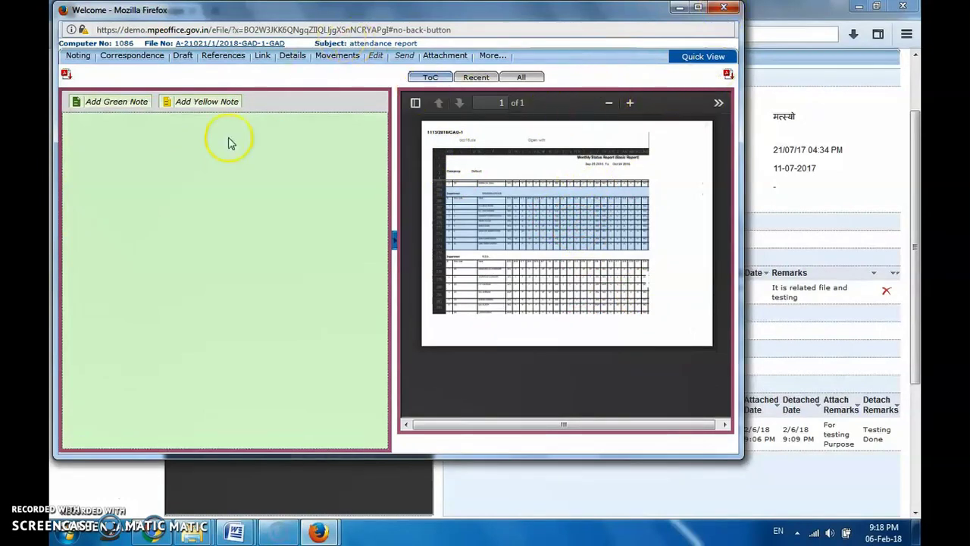
click(725, 8)
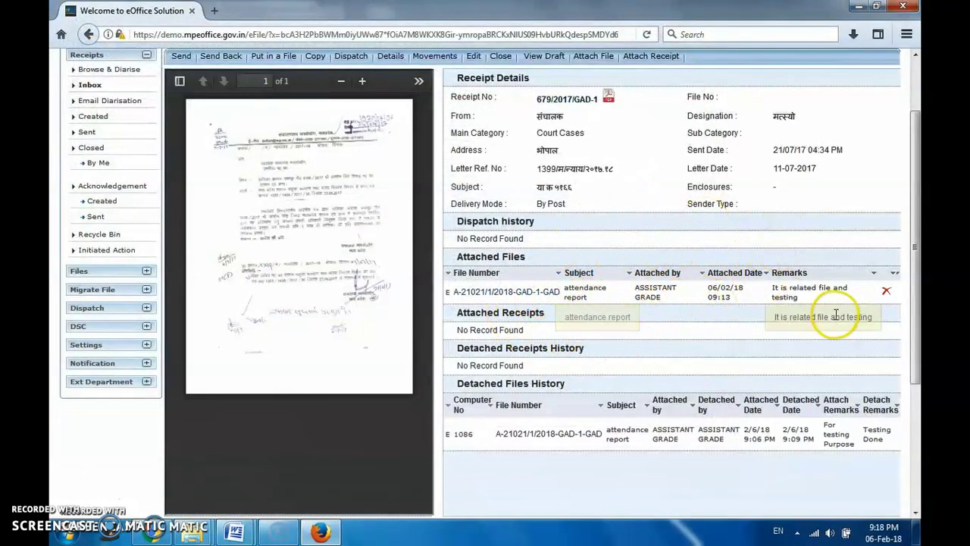
- Detach A-21021/1/2018-GAD-1-GAD from receipt 679/2017/GAD-1 with the remark 'Testing is done'
click(886, 292)
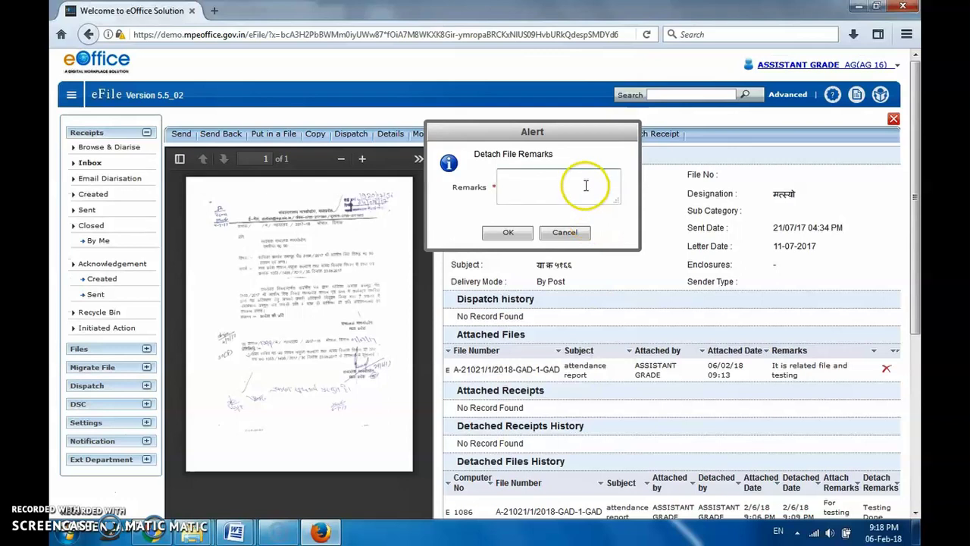
click(585, 188)
text(Testing is done)
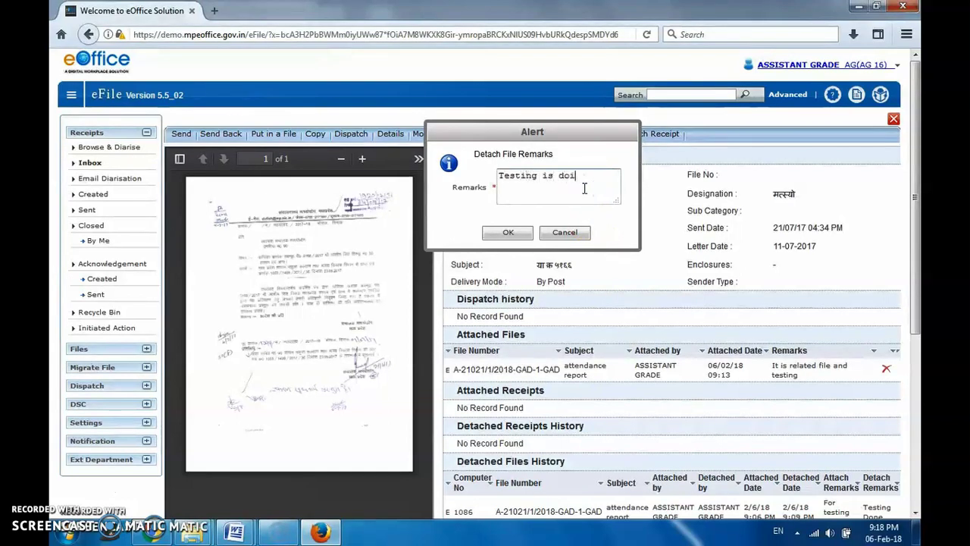
click(514, 230)
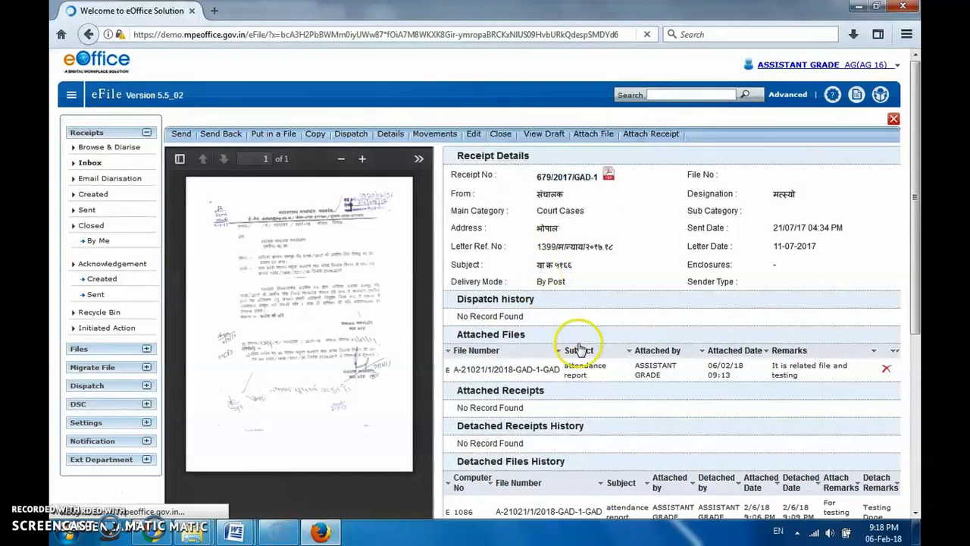
scroll(645, 322, down, 2)
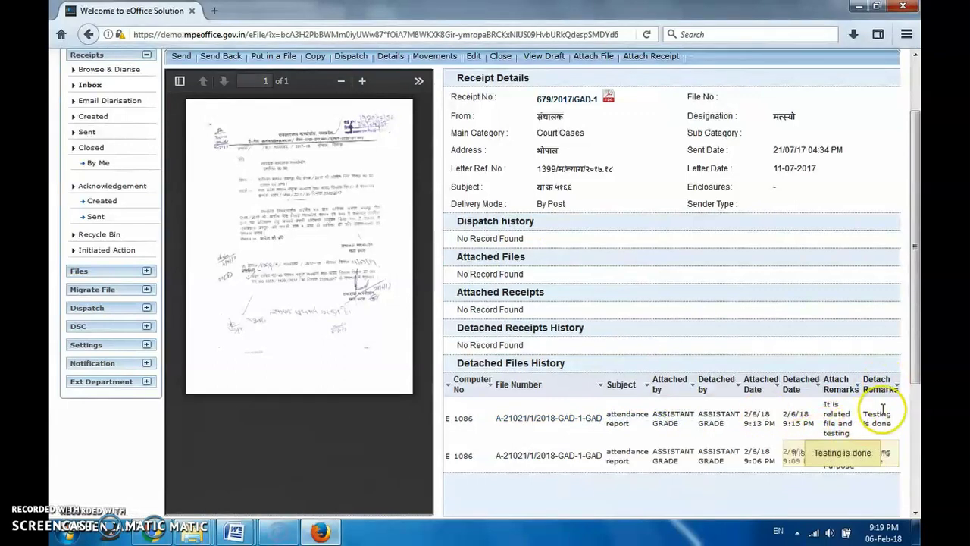
- Show the full 'Testing is done' remark in the new Detached Files History row
drag(880, 413, 887, 423)
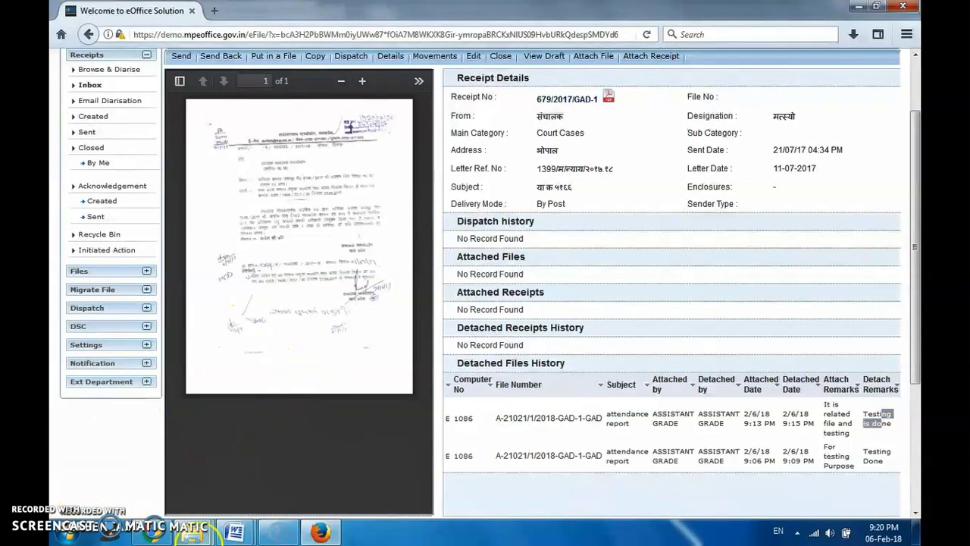
- Bring Word's Document1, with the 'PDF Merge and Compress' title page, to the front
click(234, 533)
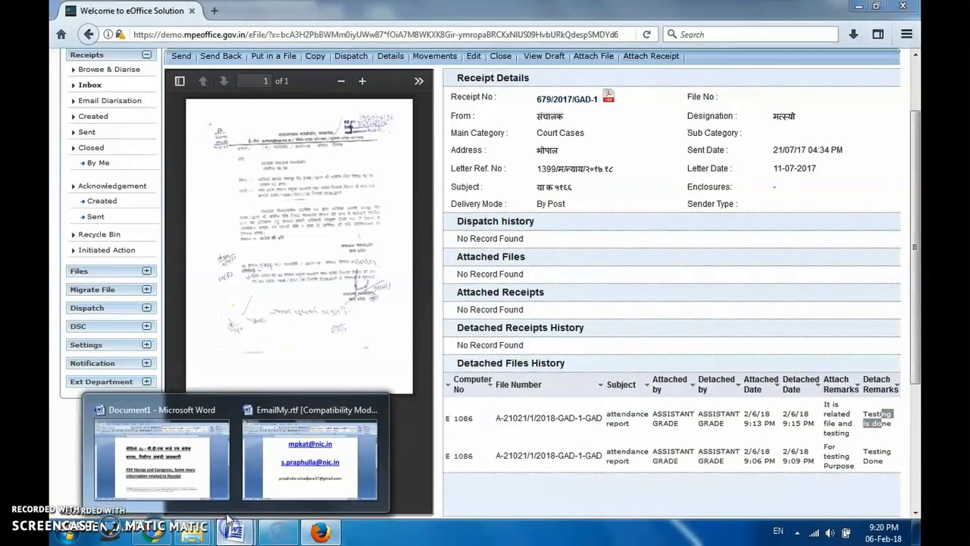
click(181, 447)
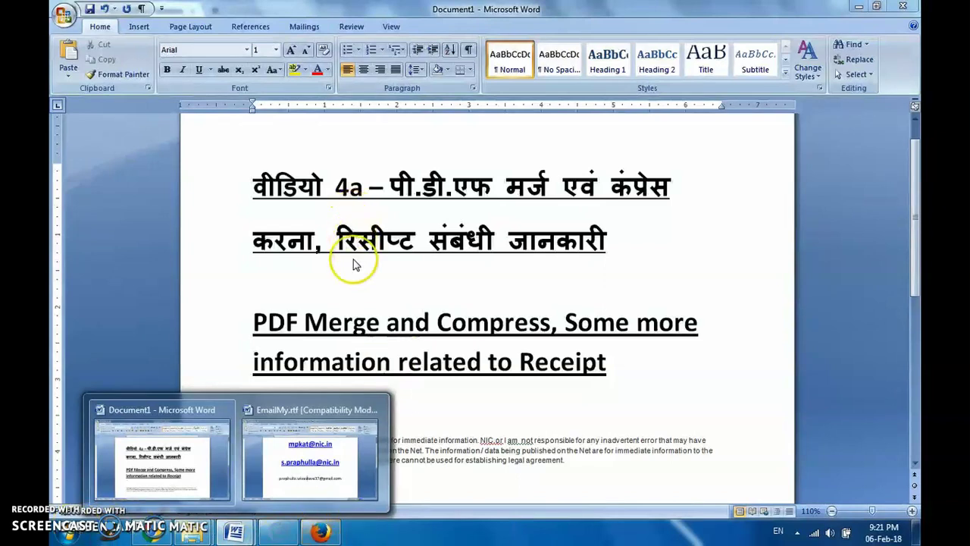
- Switch from Document1 to the EmailMy.rtf document in Word
click(540, 242)
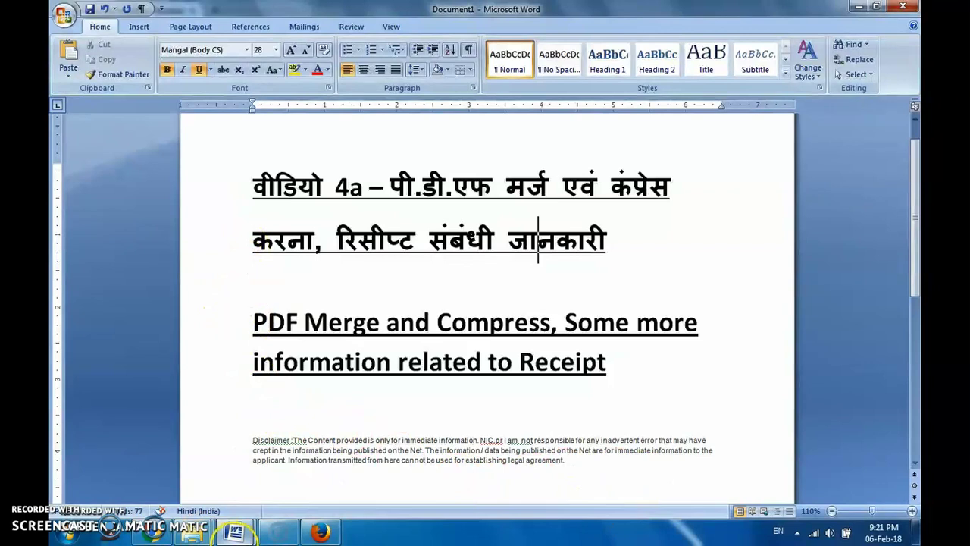
mouse_move(234, 533)
click(271, 498)
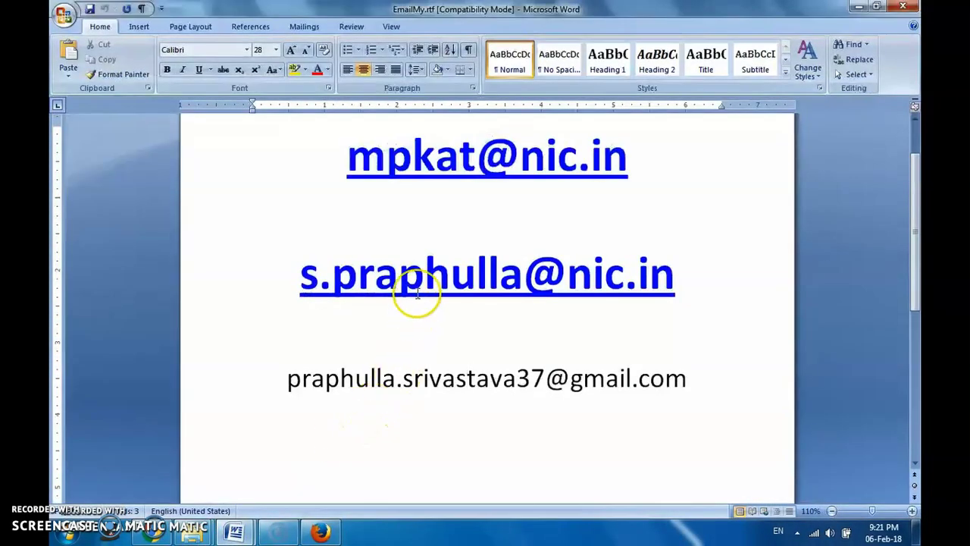
- Select the three contact e-mail address lines, then clear the selection
drag(342, 171, 704, 329)
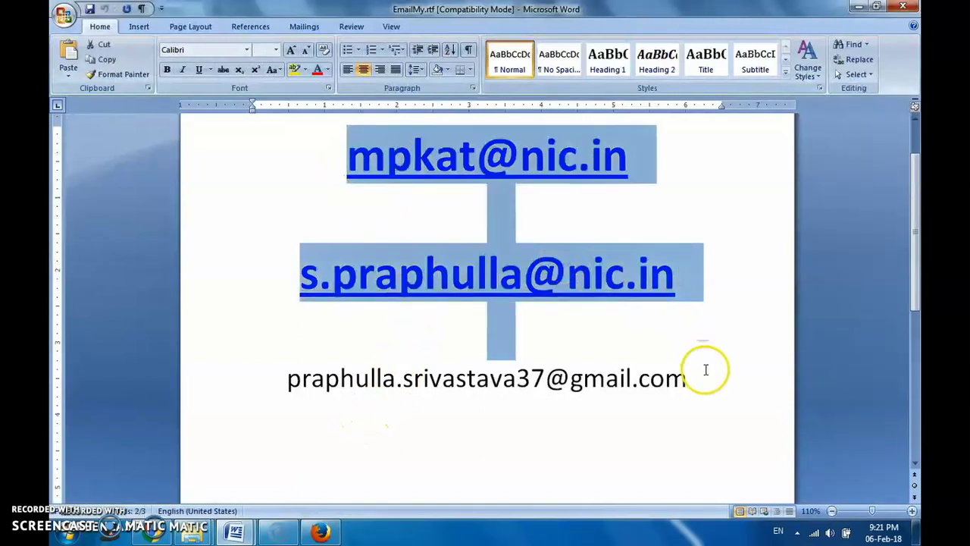
drag(704, 372, 332, 394)
click(253, 419)
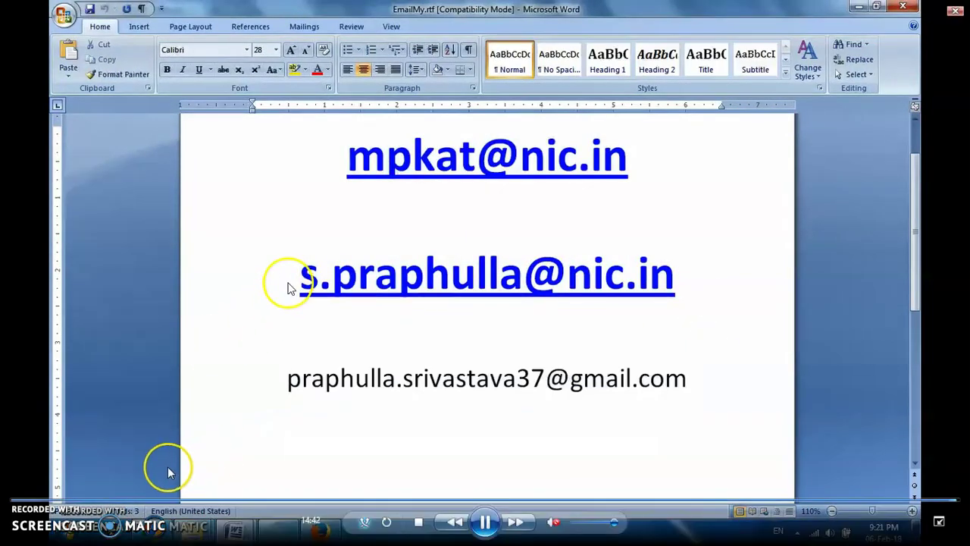